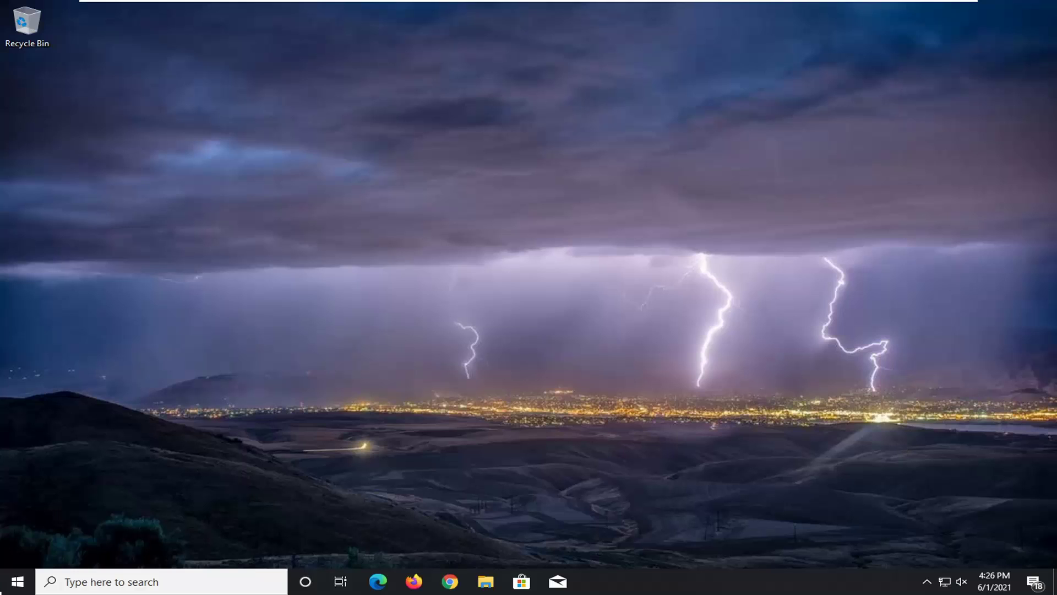
Launch the Services app from a Start search for 'services'
{"action": "left_click", "coordinate": [17, 582]}
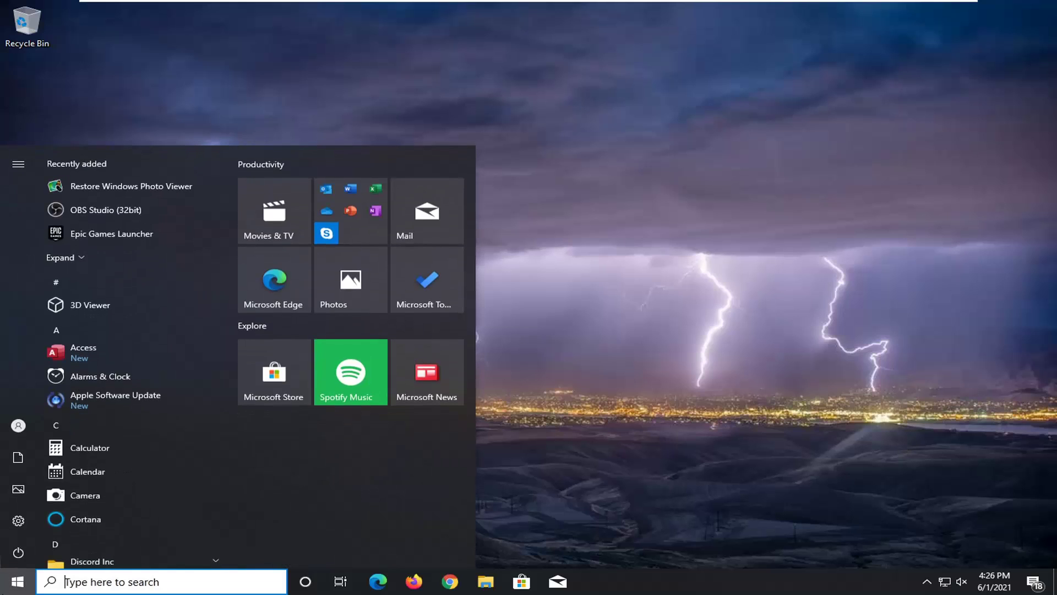
{"action": "type", "text": "services"}
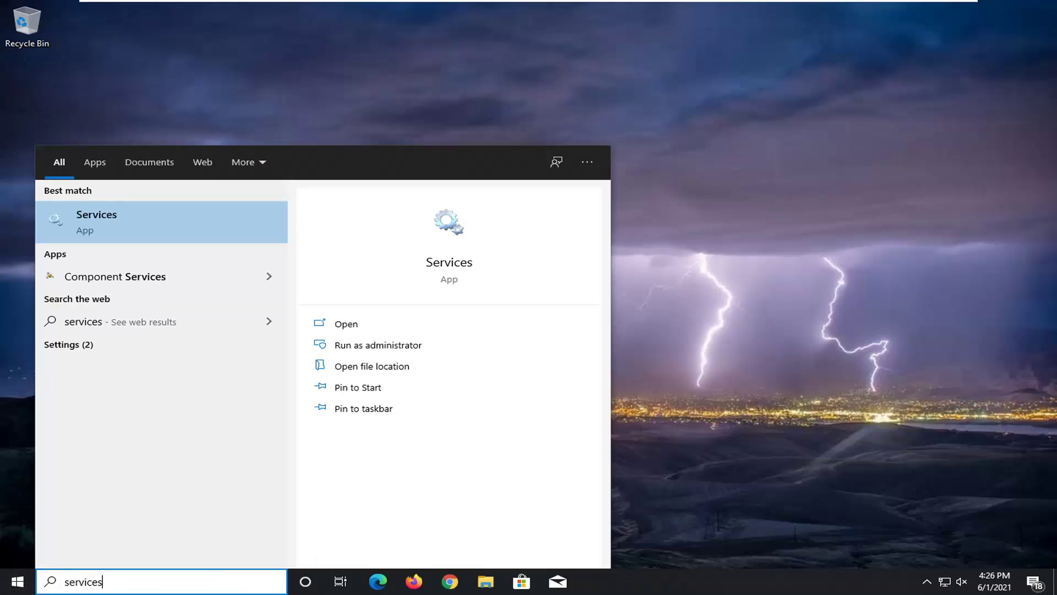
{"action": "left_click", "coordinate": [87, 220]}
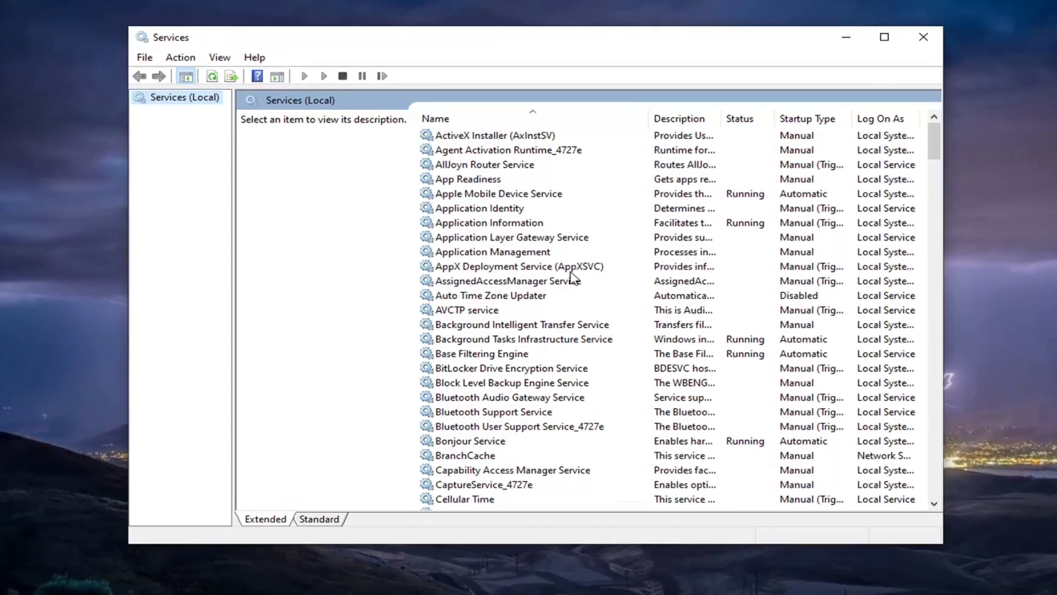
Scroll through the services list and select Volume Shadow Copy
{"action": "left_click", "coordinate": [566, 310]}
{"action": "left_click_drag", "start_coordinate": [934, 142], "coordinate": [514, 490]}
{"action": "scroll", "coordinate": [824, 357], "scroll_direction": "down", "scroll_amount": 9}
{"action": "scroll", "coordinate": [825, 358], "scroll_direction": "down", "scroll_amount": 6}
{"action": "left_click_drag", "start_coordinate": [934, 225], "coordinate": [935, 500]}
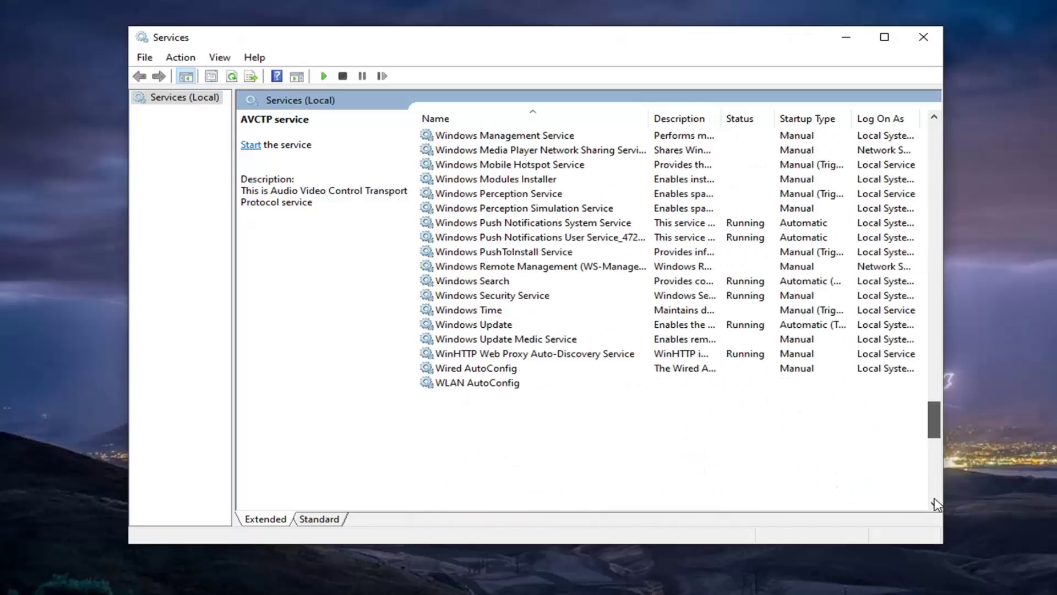
{"action": "scroll", "coordinate": [533, 378], "scroll_direction": "up", "scroll_amount": 14}
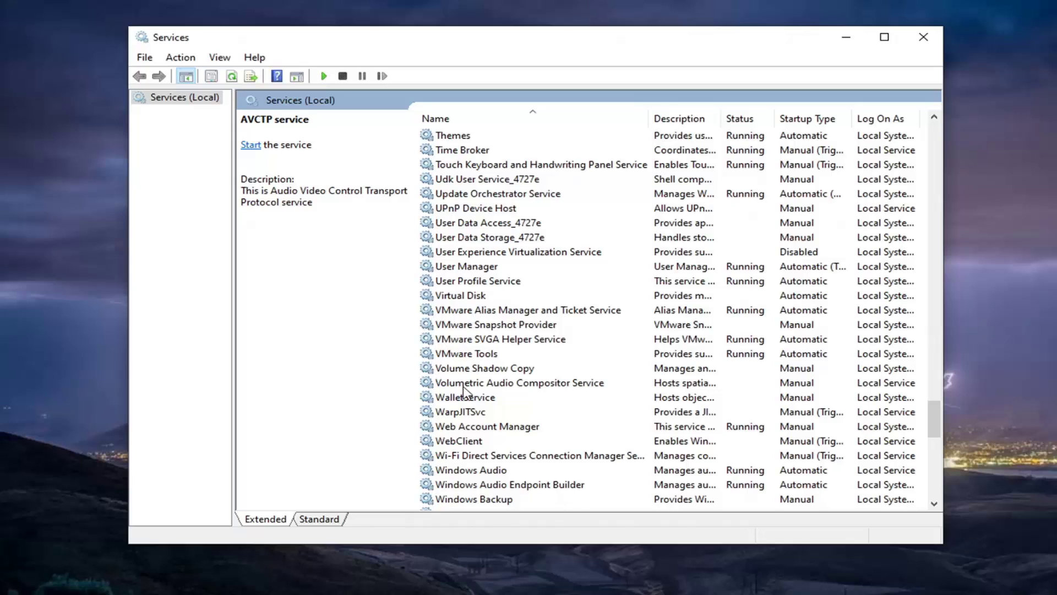
{"action": "left_click", "coordinate": [480, 368]}
Start the Volume Shadow Copy service, keeping startup type Manual, and apply the settings
{"action": "double_click", "coordinate": [508, 369]}
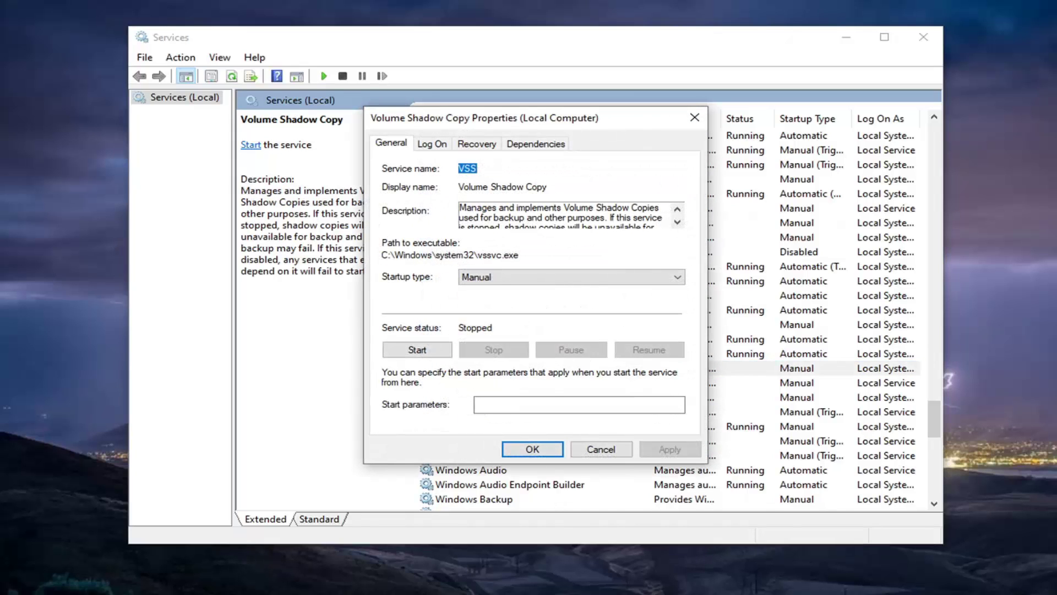
{"action": "left_click", "coordinate": [479, 277]}
{"action": "left_click", "coordinate": [480, 304]}
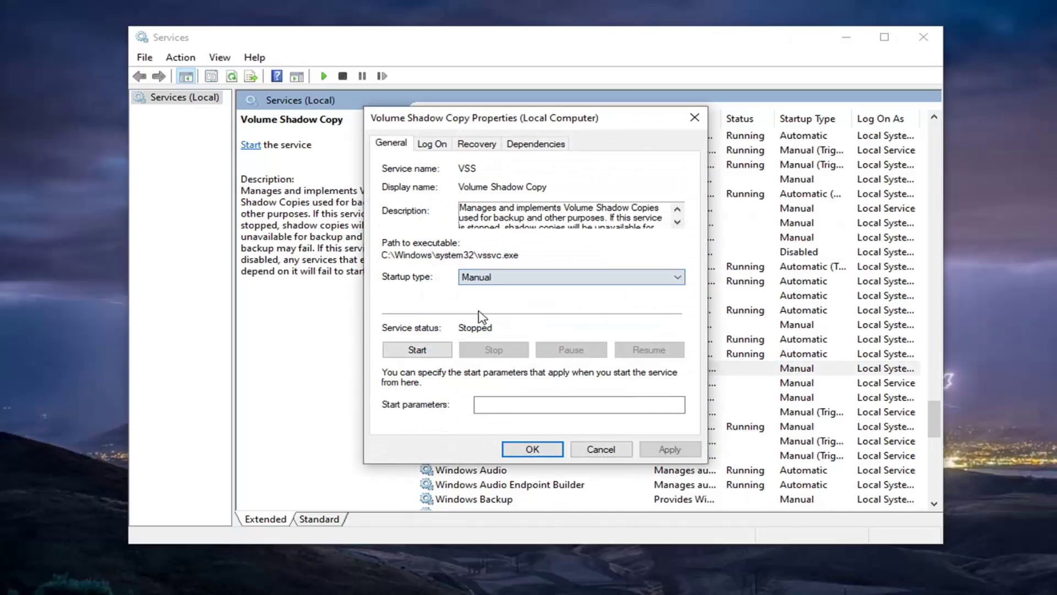
{"action": "left_click", "coordinate": [414, 352]}
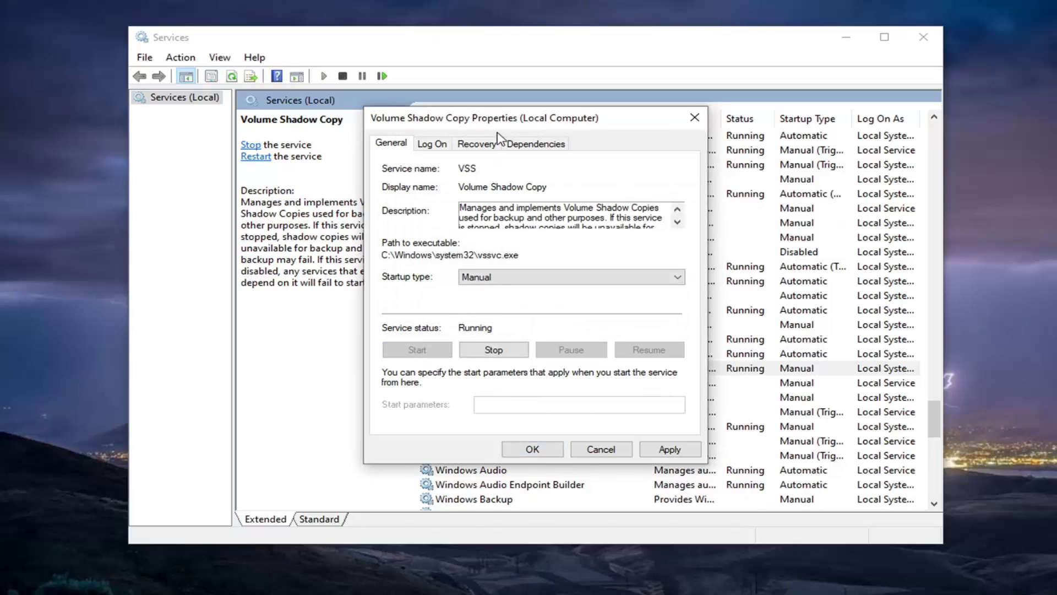
{"action": "left_click", "coordinate": [478, 145]}
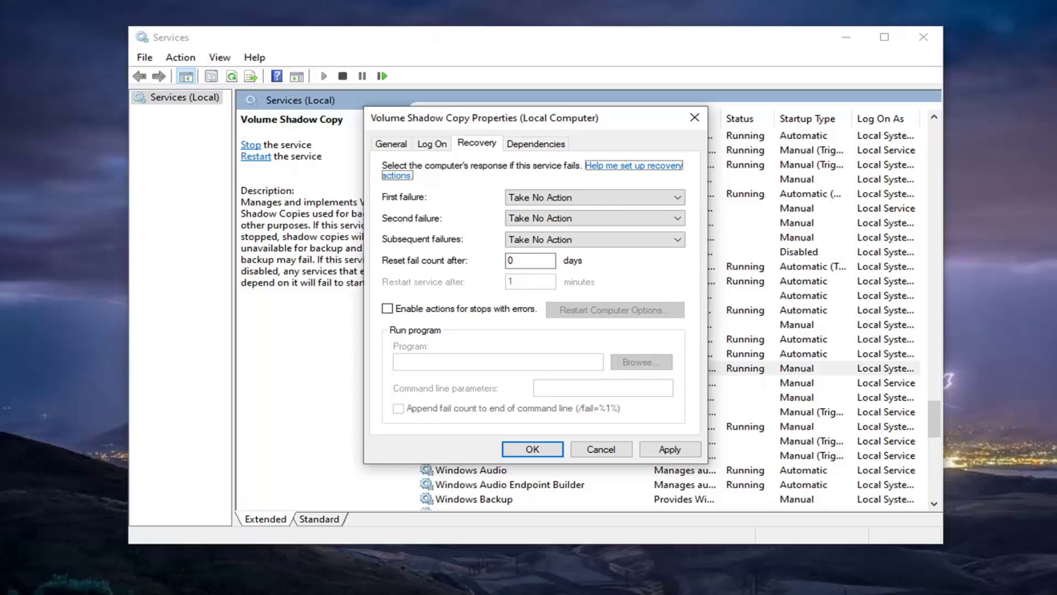
{"action": "left_click", "coordinate": [671, 448]}
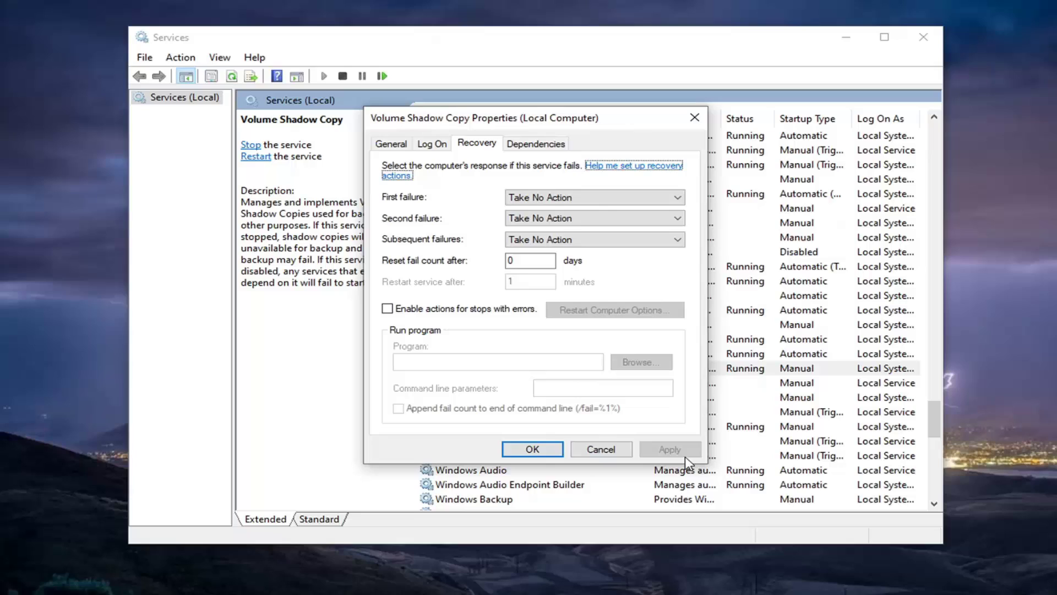
{"action": "left_click", "coordinate": [530, 449]}
Close the Services console and bring up the Start menu
{"action": "left_click", "coordinate": [924, 37]}
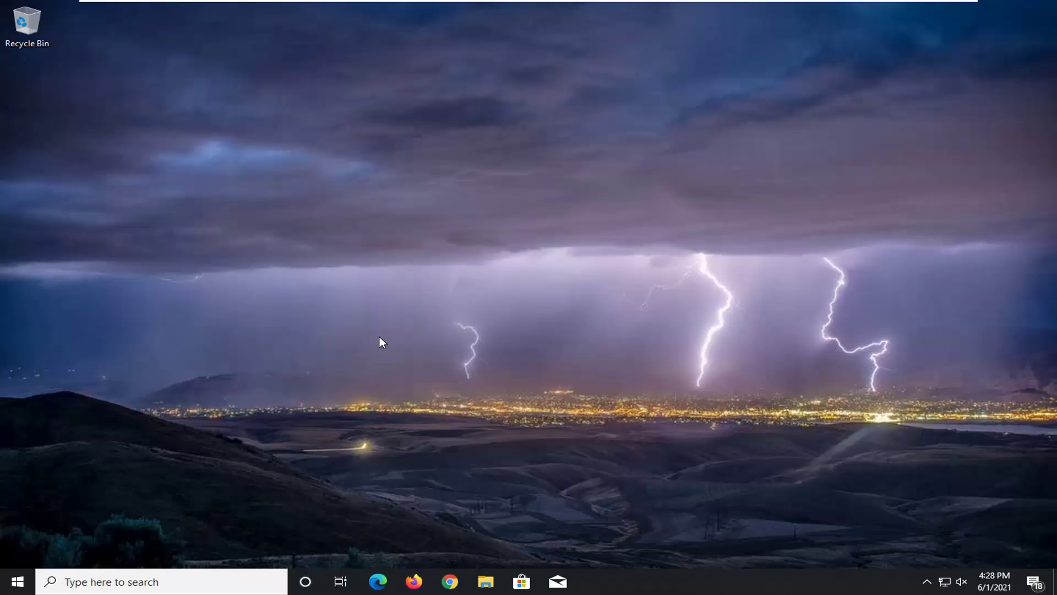
{"action": "key", "text": "super"}
{"action": "key", "text": "super"}
Launch Command Prompt as administrator from a 'cmd' search, approving the UAC prompt
{"action": "left_click", "coordinate": [13, 585]}
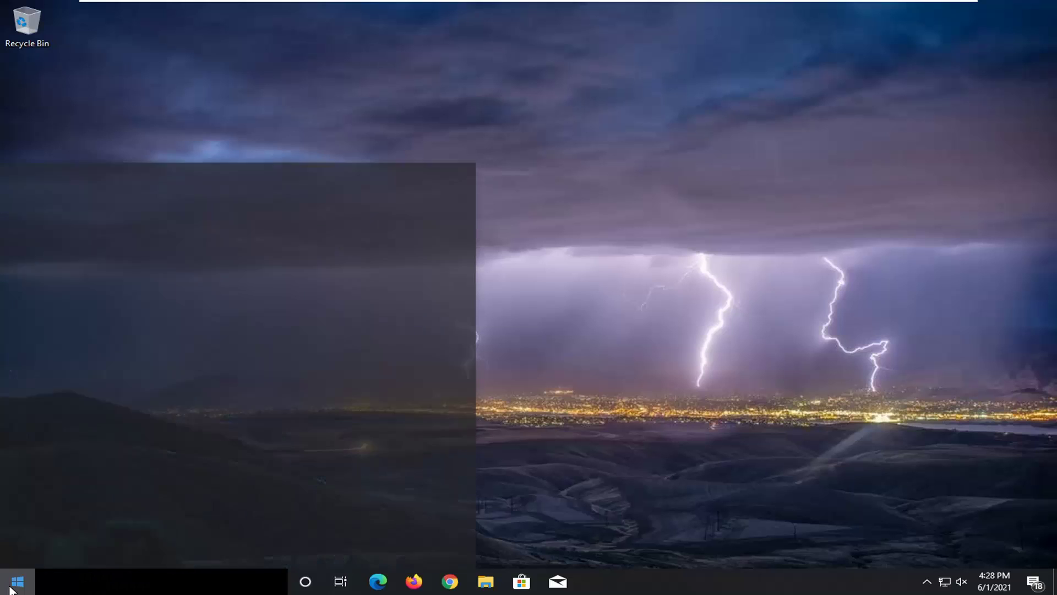
{"action": "type", "text": "cmd"}
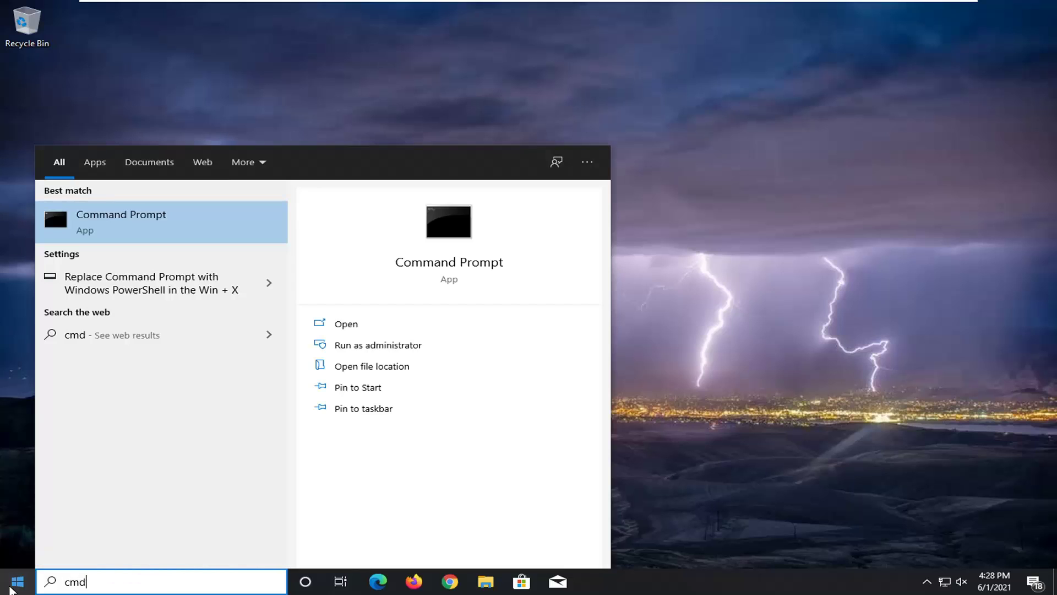
{"action": "right_click", "coordinate": [94, 226]}
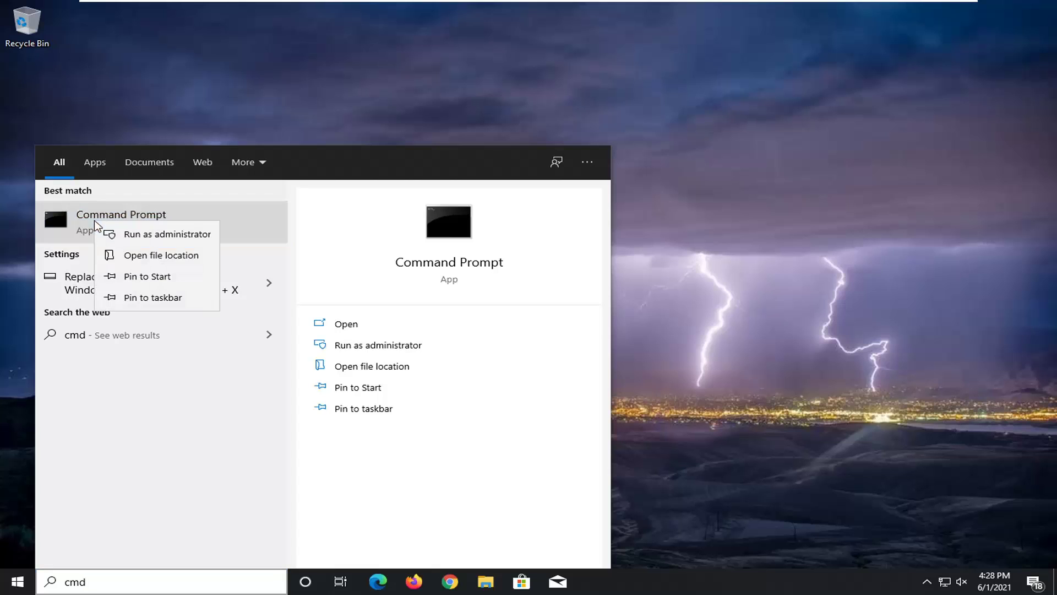
{"action": "left_click", "coordinate": [144, 235]}
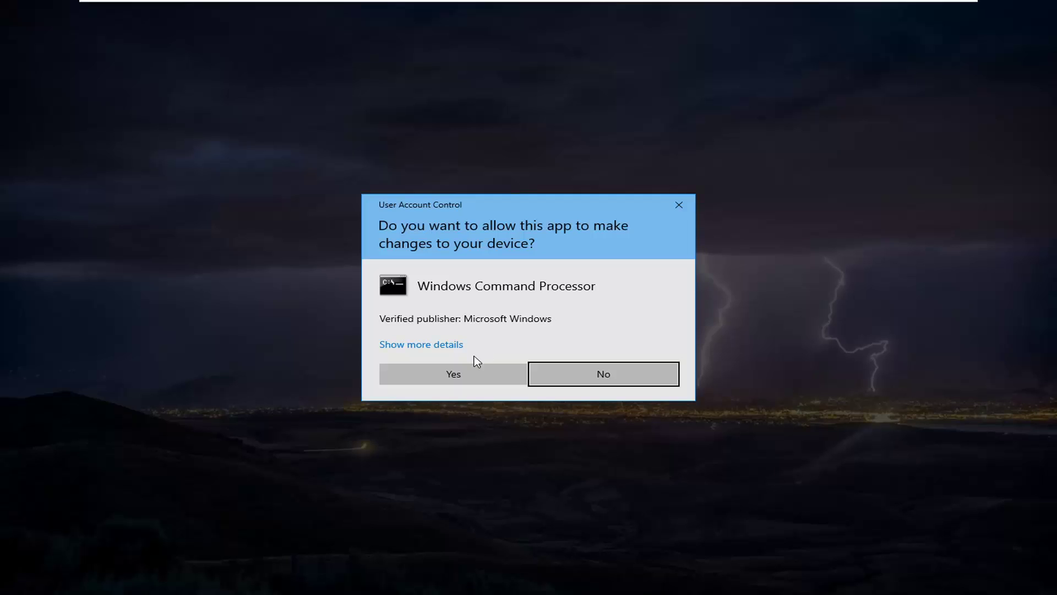
{"action": "left_click", "coordinate": [462, 376]}
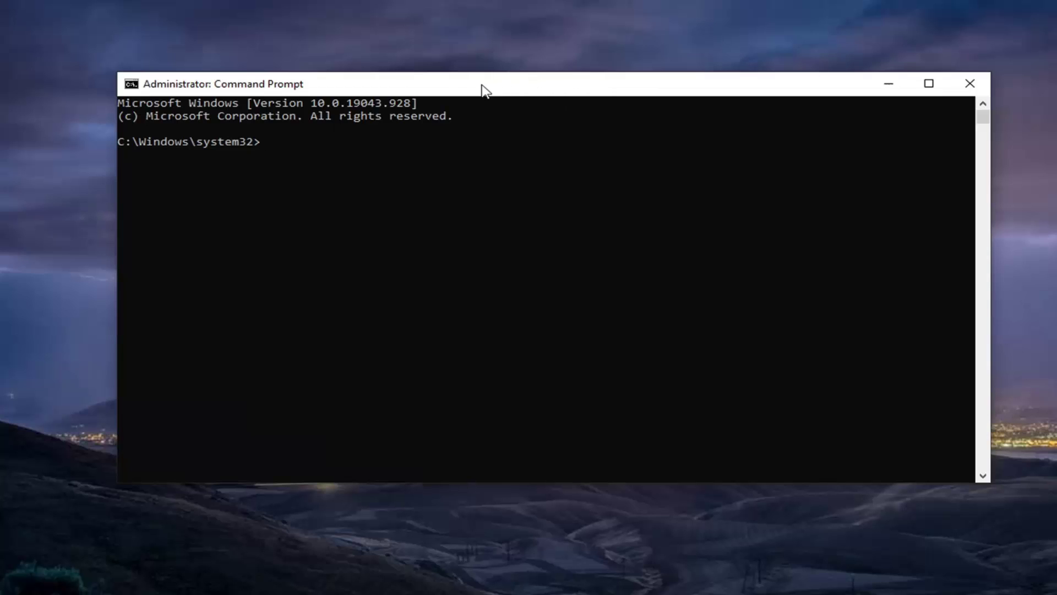
Paste and run sfc /scannow in the Command Prompt through the title-bar Edit menu
{"action": "right_click", "coordinate": [509, 84]}
{"action": "mouse_move", "coordinate": [589, 204]}
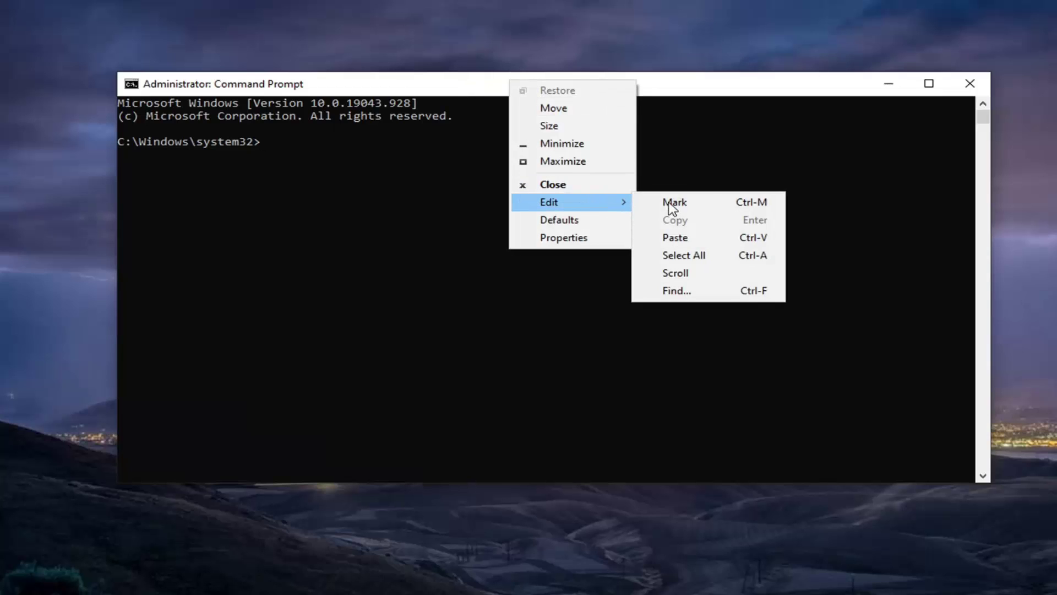
{"action": "left_click", "coordinate": [683, 237]}
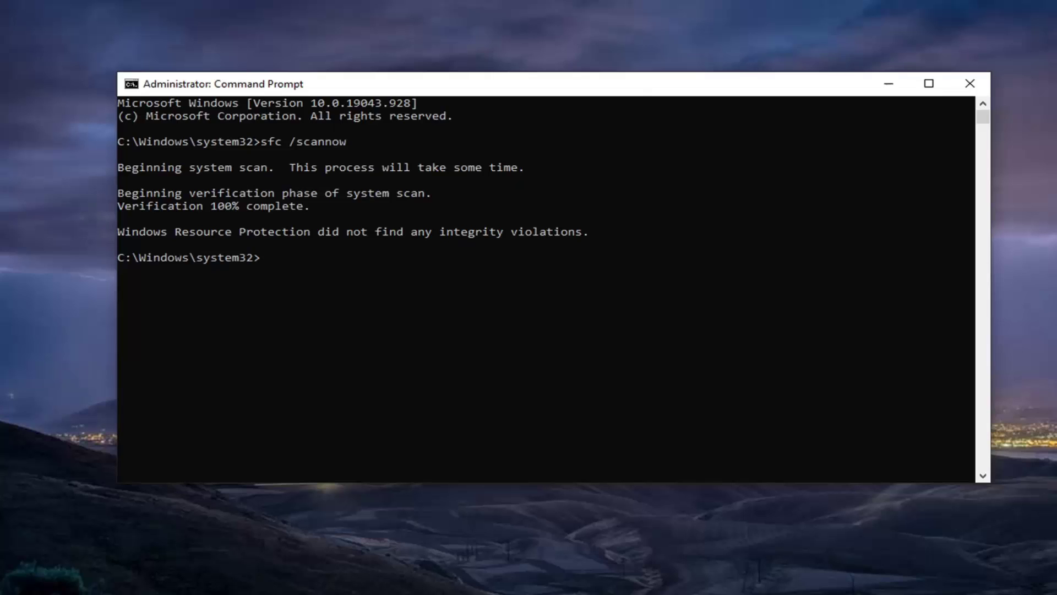
Paste and run Dism /Online /Cleanup-Image /ScanHealth in the Command Prompt
{"action": "right_click", "coordinate": [558, 86]}
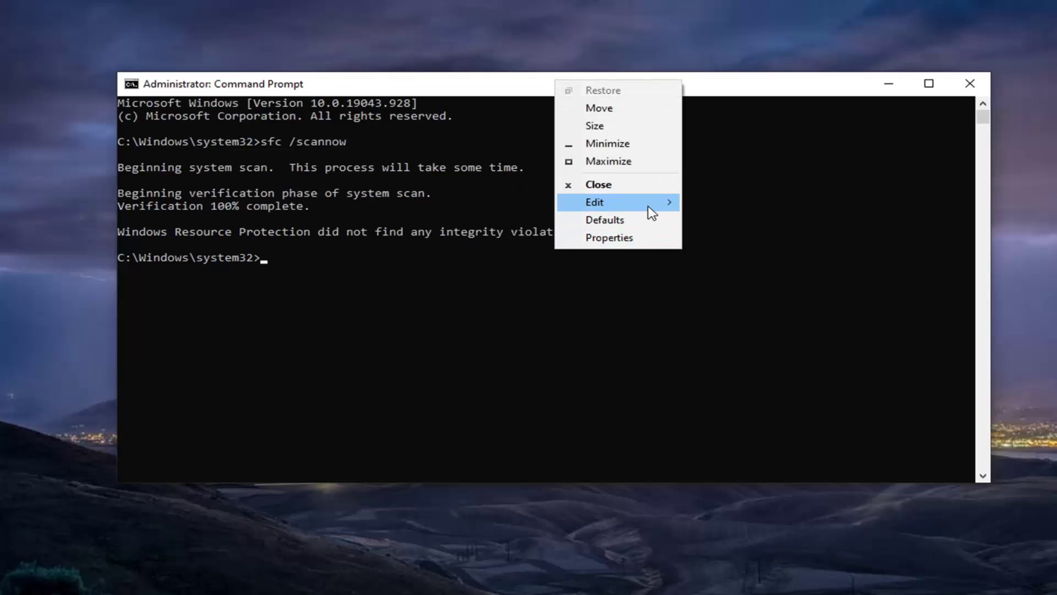
{"action": "mouse_move", "coordinate": [647, 203]}
{"action": "left_click", "coordinate": [746, 241]}
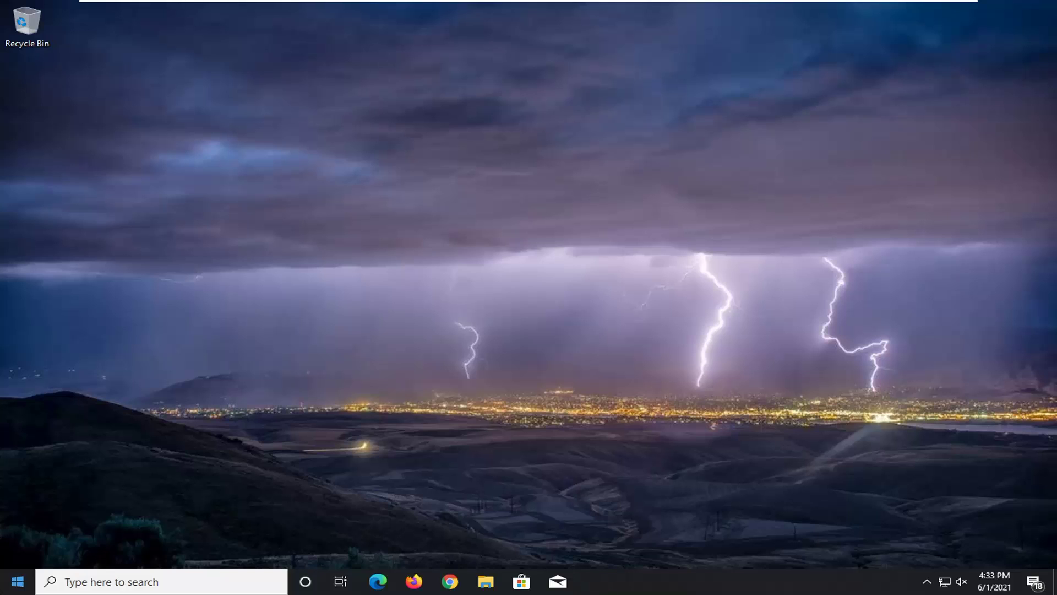
Restart the PC from the Start menu's power options
{"action": "left_click", "coordinate": [17, 582]}
{"action": "left_click", "coordinate": [18, 554]}
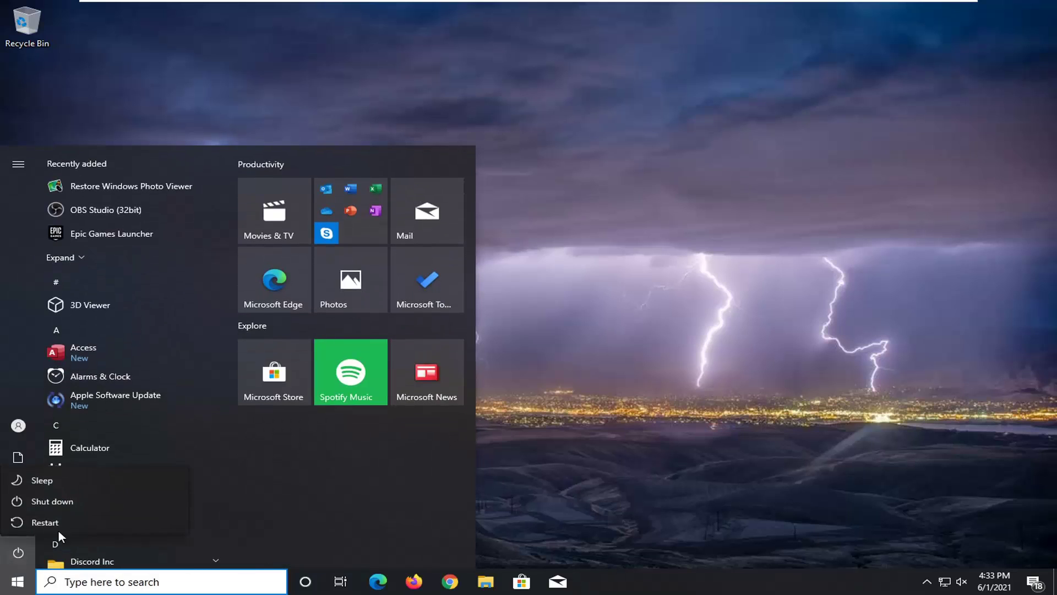
{"action": "left_click", "coordinate": [48, 520]}
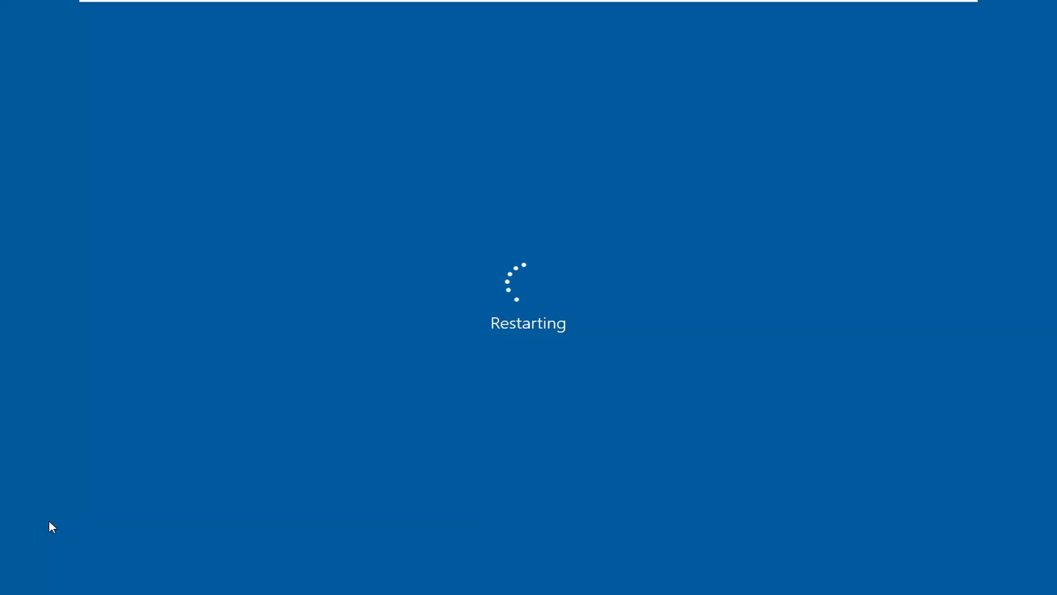